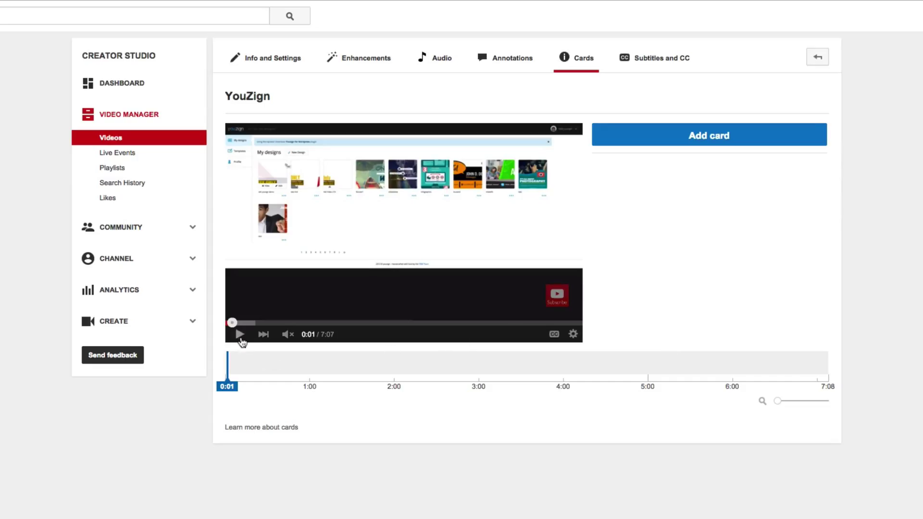
Move the playhead to 0:40 and bring up the list of card types.
left_click(246, 321)
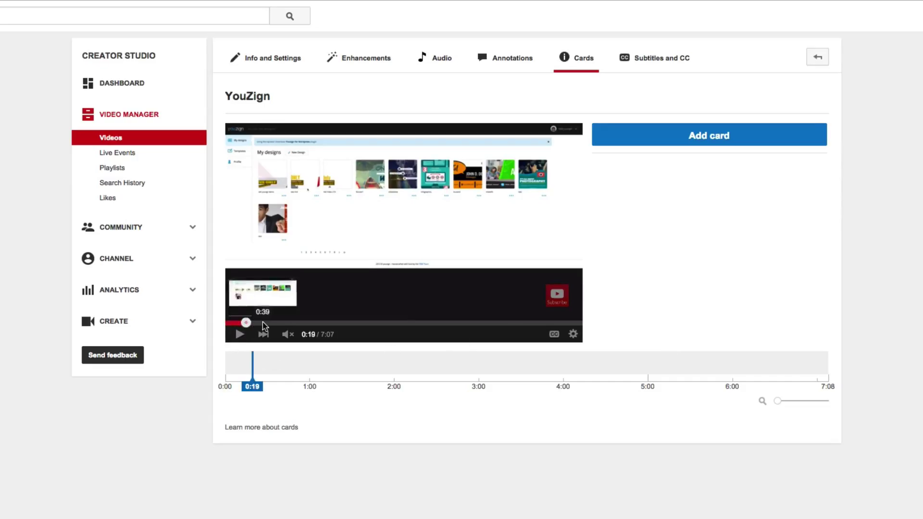
left_click(262, 322)
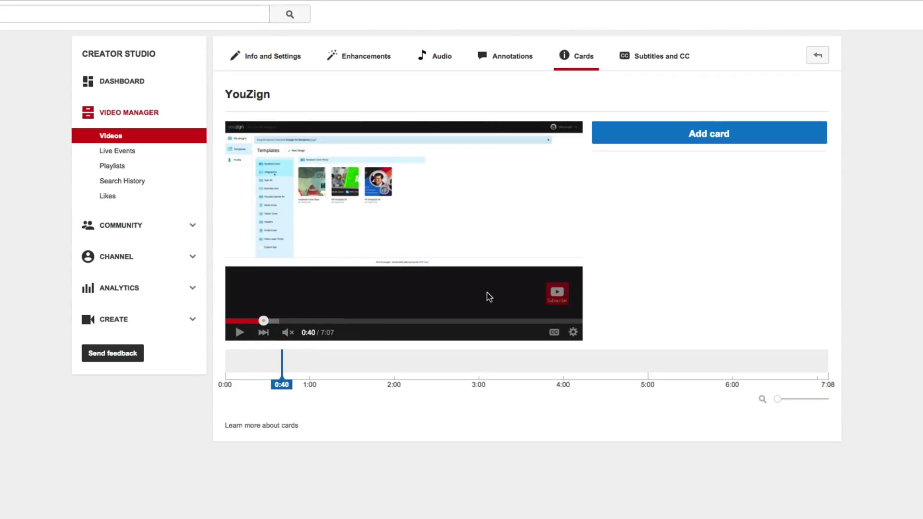
left_click(709, 135)
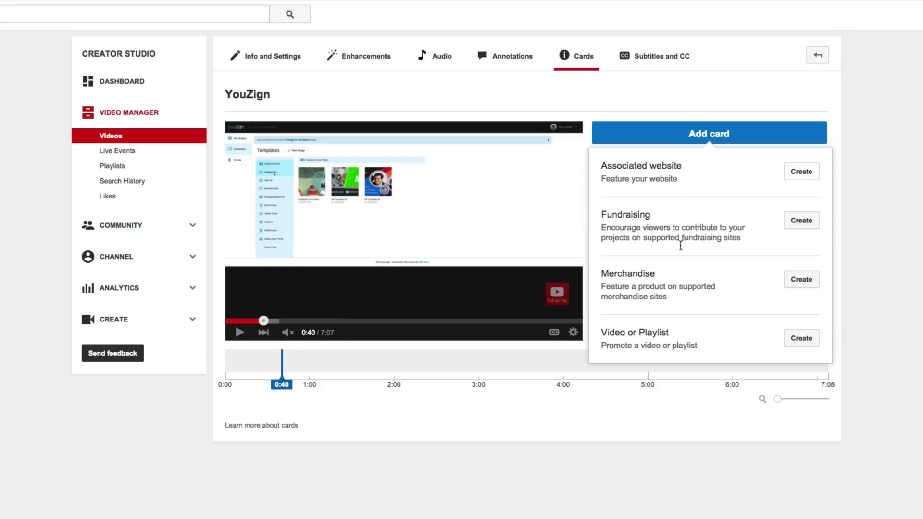
scroll(652, 305, "down", 1)
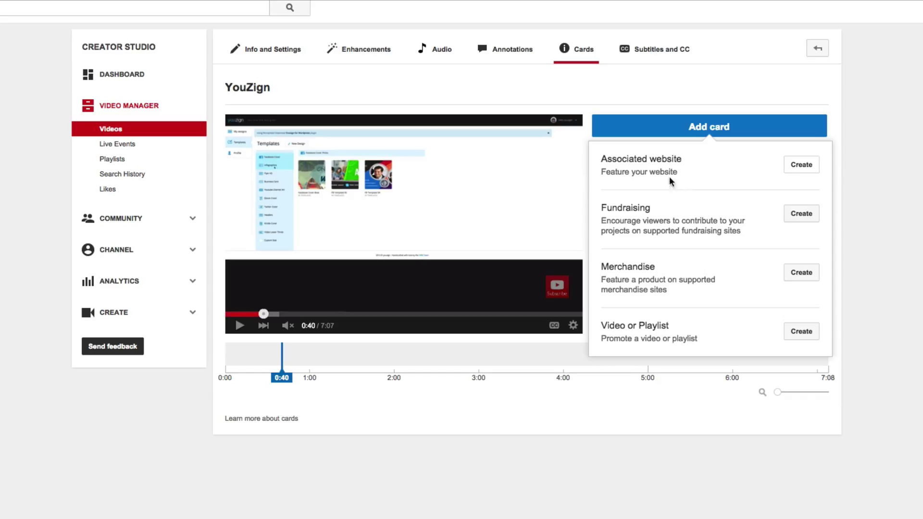
left_click(801, 164)
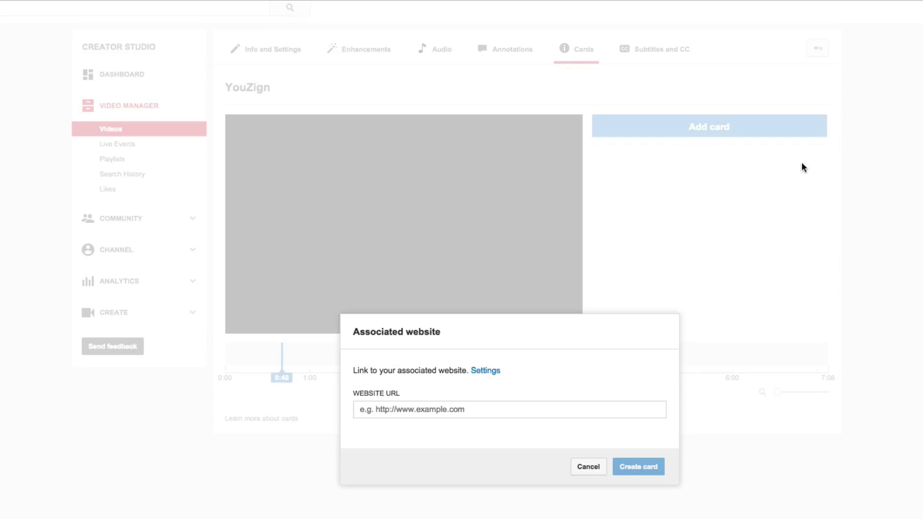
left_click(420, 410)
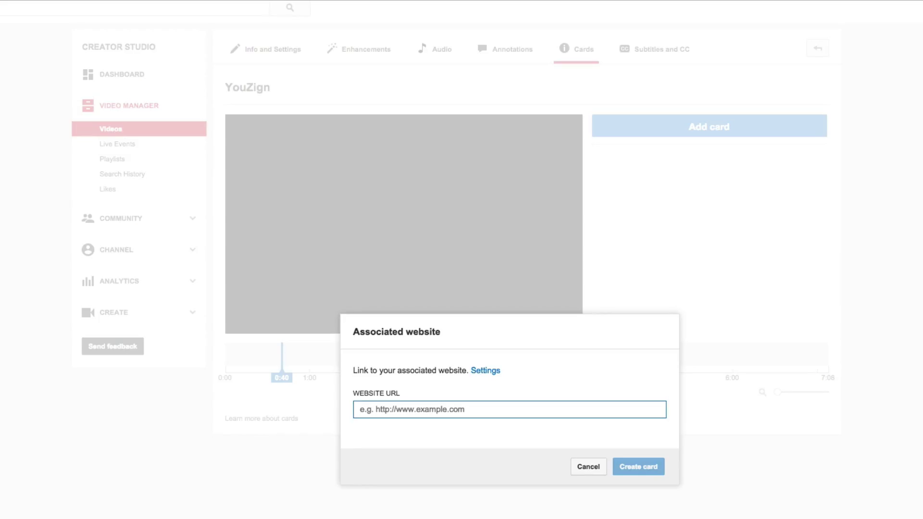
type("htt")
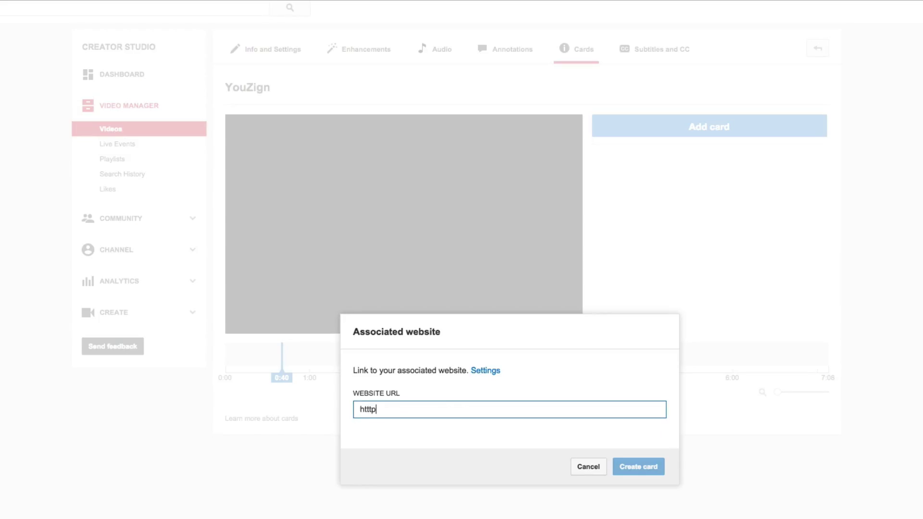
type("p")
key("BackSpace")
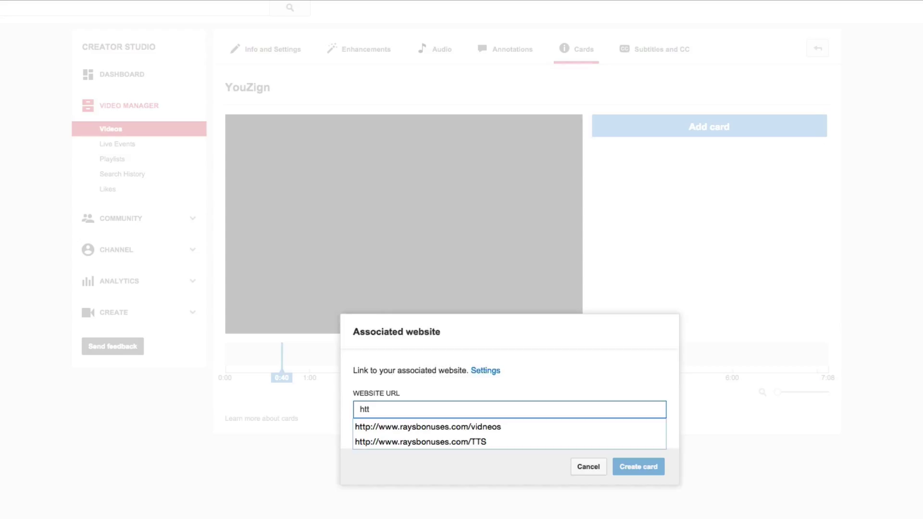
key("Down")
key("Return")
key("BackSpace")
key("BackSpace")
key("BackSpace")
key("BackSpace")
key("BackSpace")
key("BackSpace")
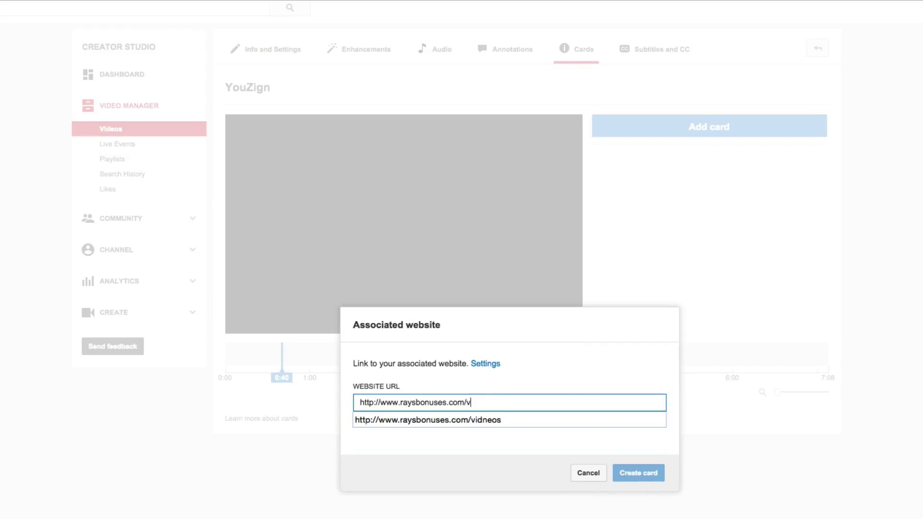
key("BackSpace")
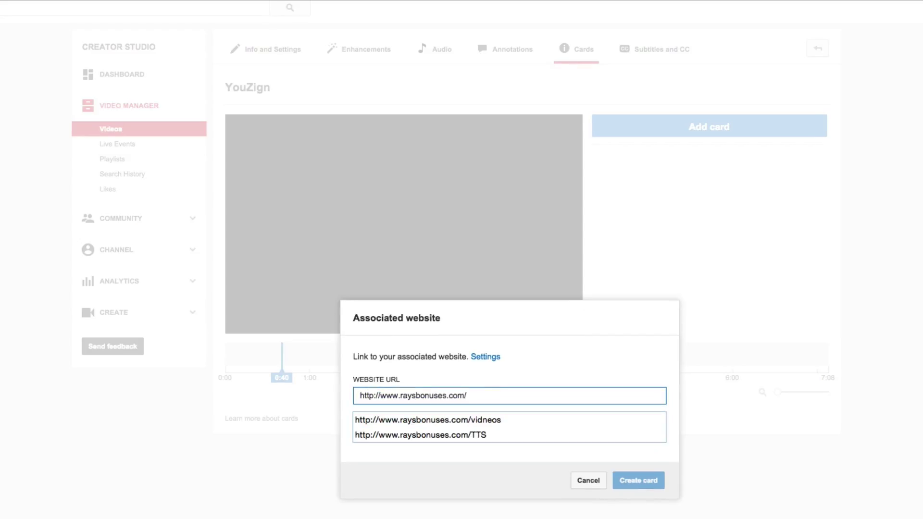
type("youzign")
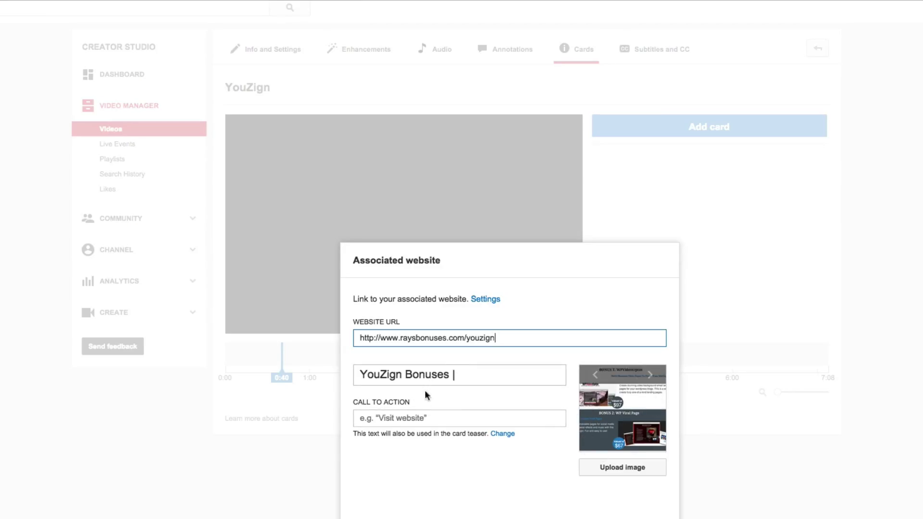
Set the card's call to action to 'Get It Now'.
left_click(404, 420)
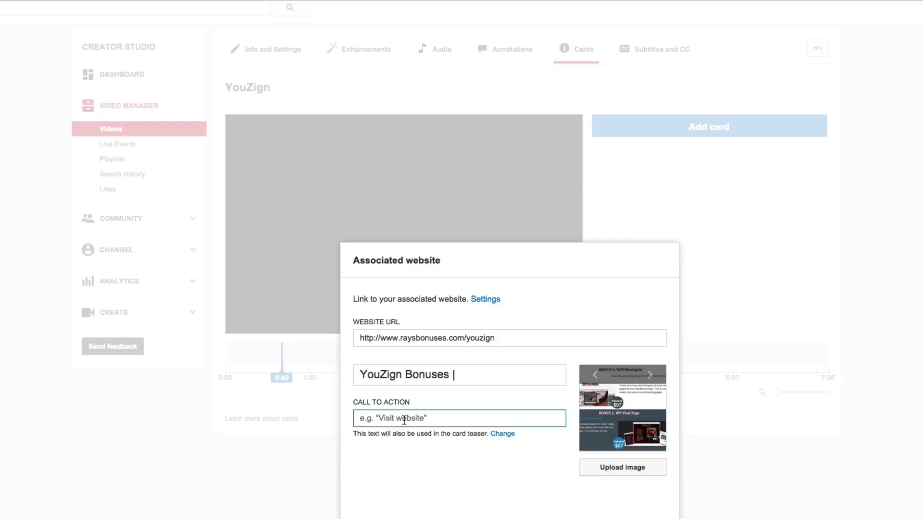
type("Get It Now")
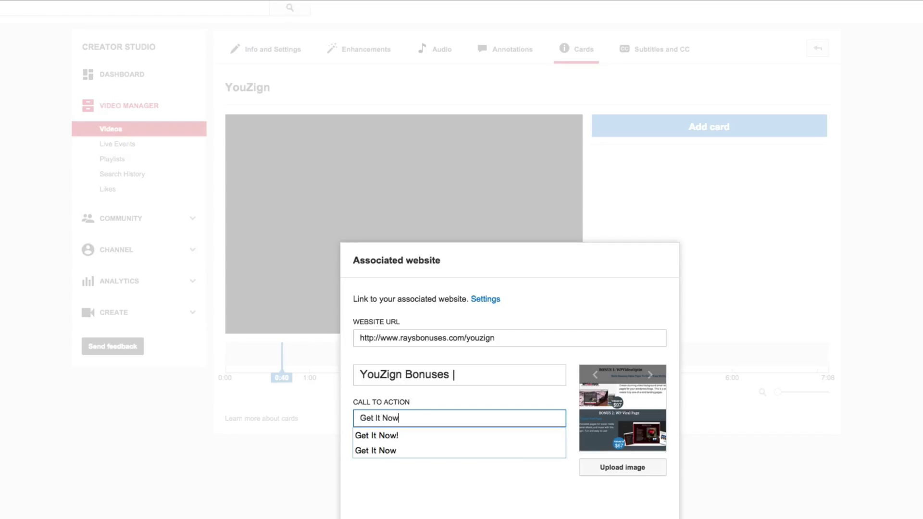
left_click(623, 500)
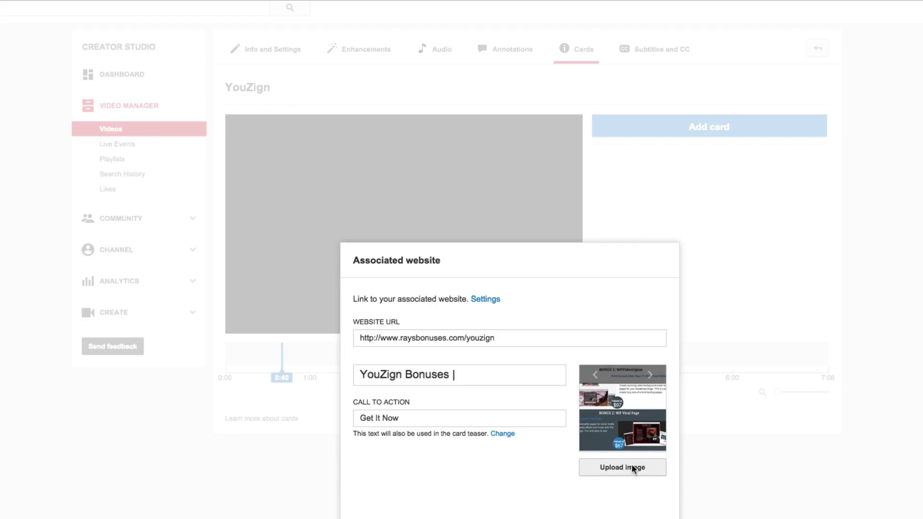
Upload youzign.png from the Desktop as the card's custom image.
left_click(634, 469)
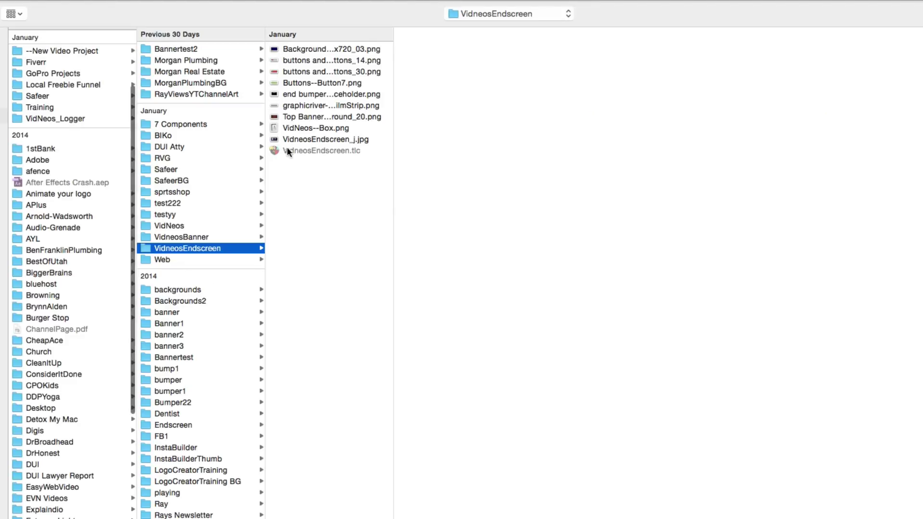
key("super+shift+d")
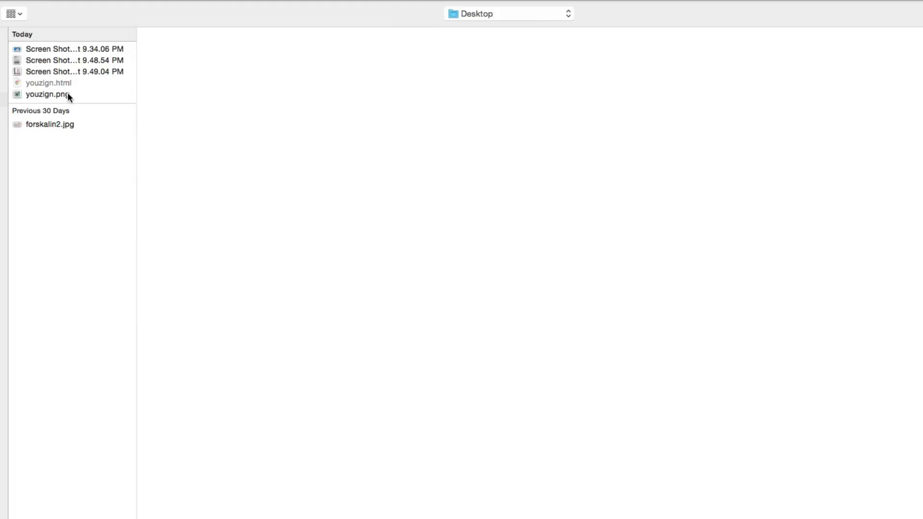
left_click(67, 95)
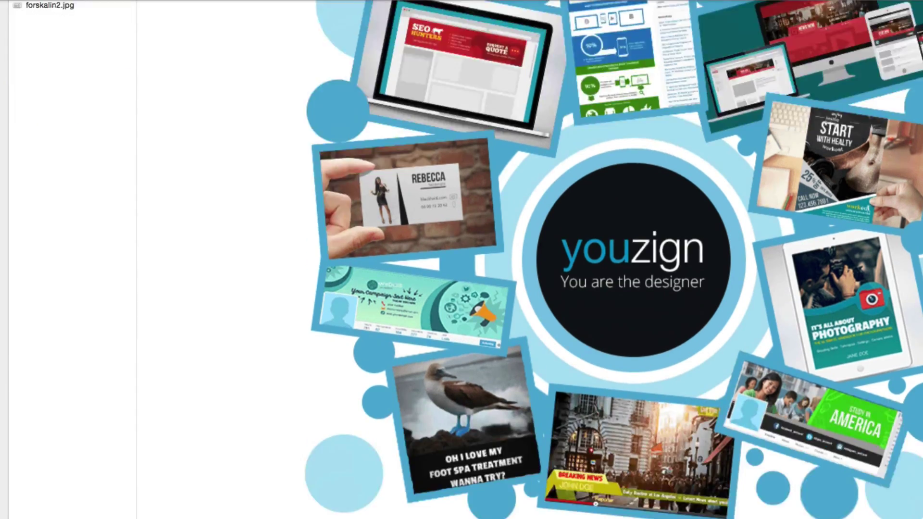
key("Return")
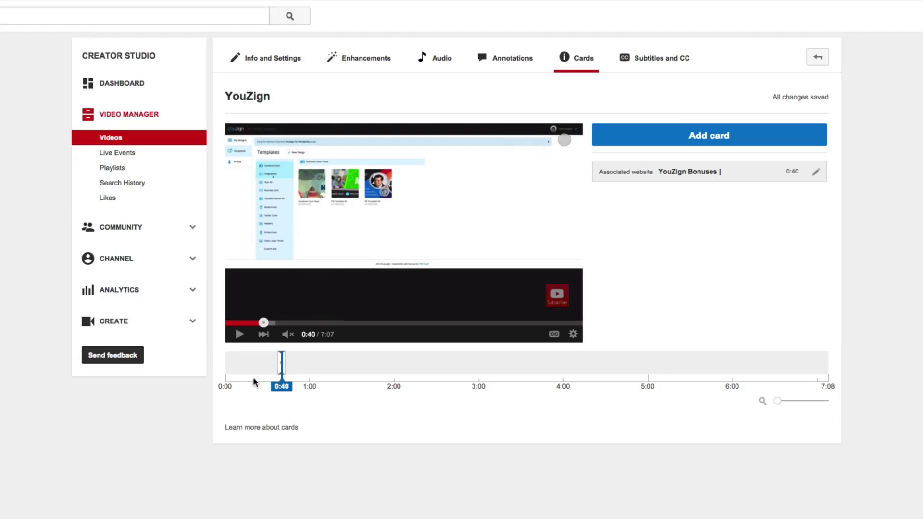
Play the preview from just before 0:40 and expand the YouZign Bonuses card.
left_click_drag(259, 323, 259, 326)
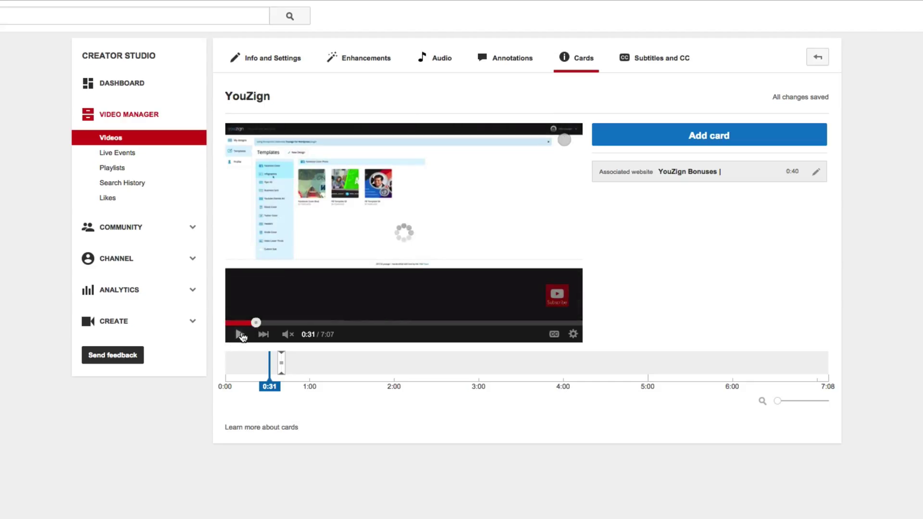
left_click(240, 336)
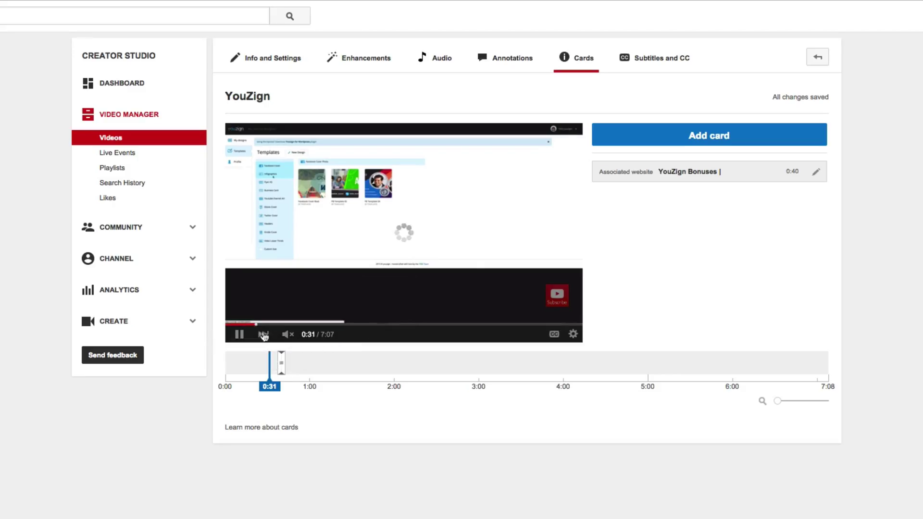
mouse_move(256, 323)
left_mouse_down()
mouse_move(269, 324)
mouse_move(260, 324)
left_mouse_up()
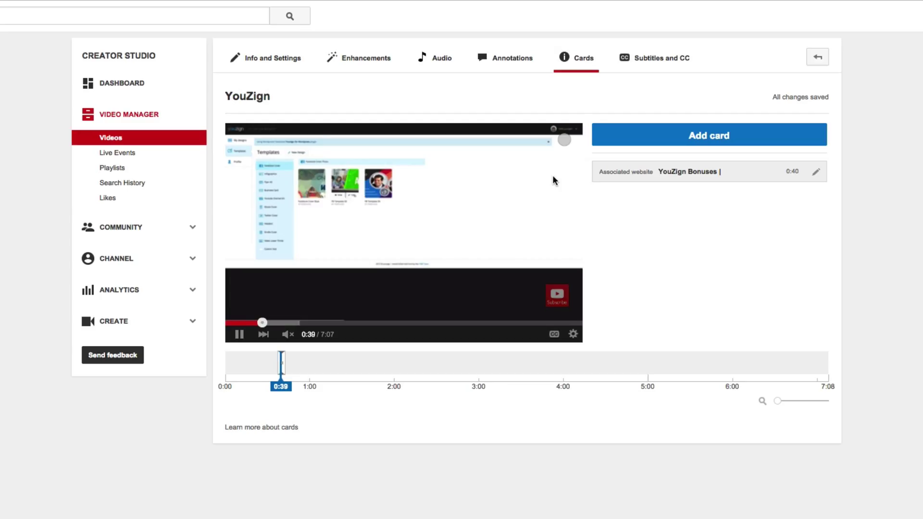
left_click(563, 140)
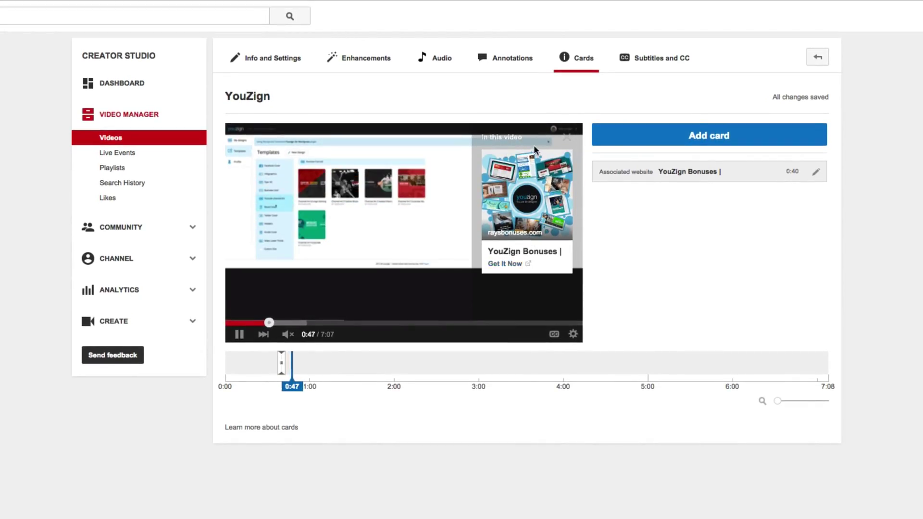
left_click(507, 266)
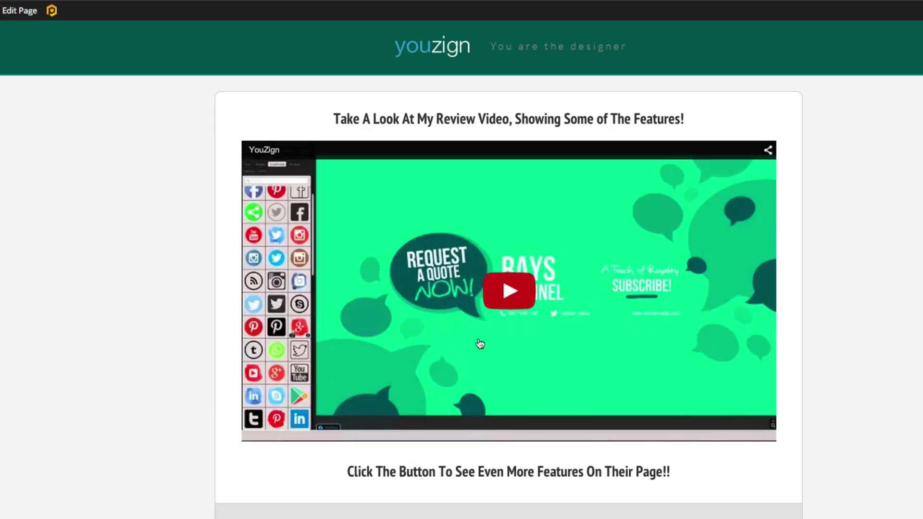
scroll(533, 492, "down", 20)
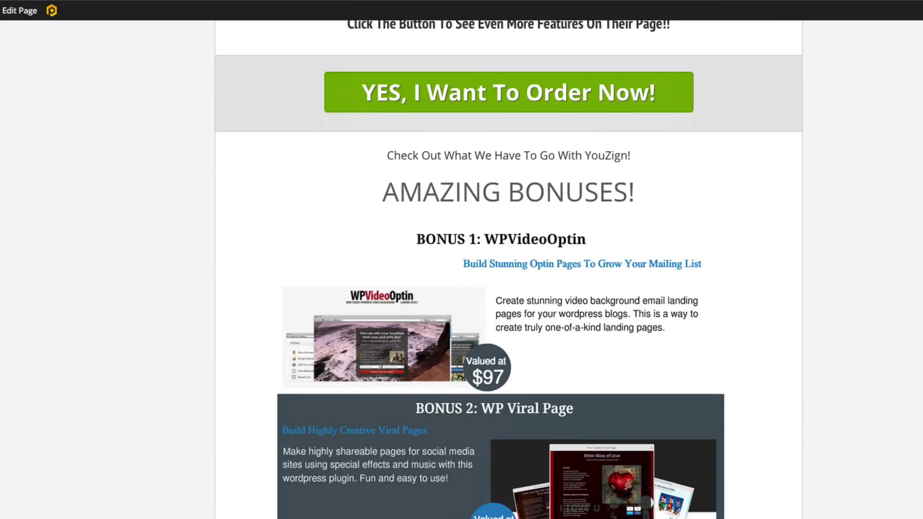
scroll(534, 493, "up", 15)
scroll(508, 288, "up", 8)
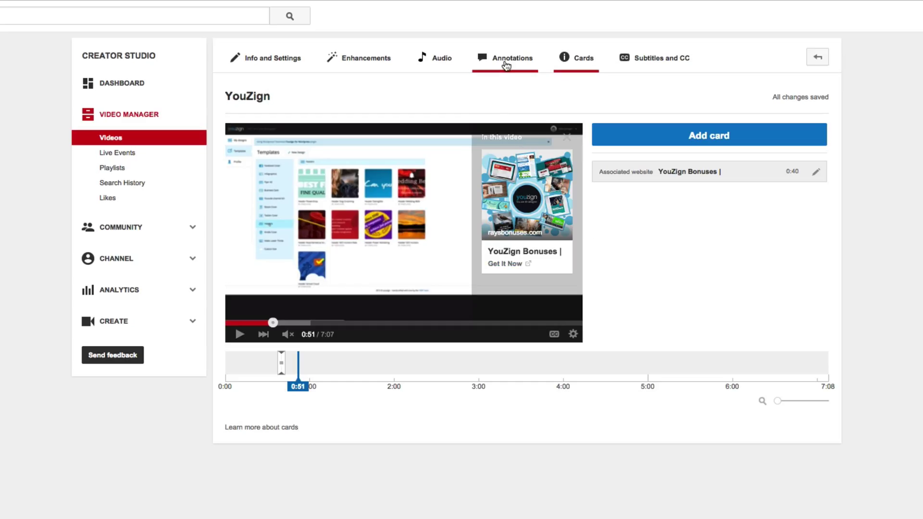
left_click(522, 60)
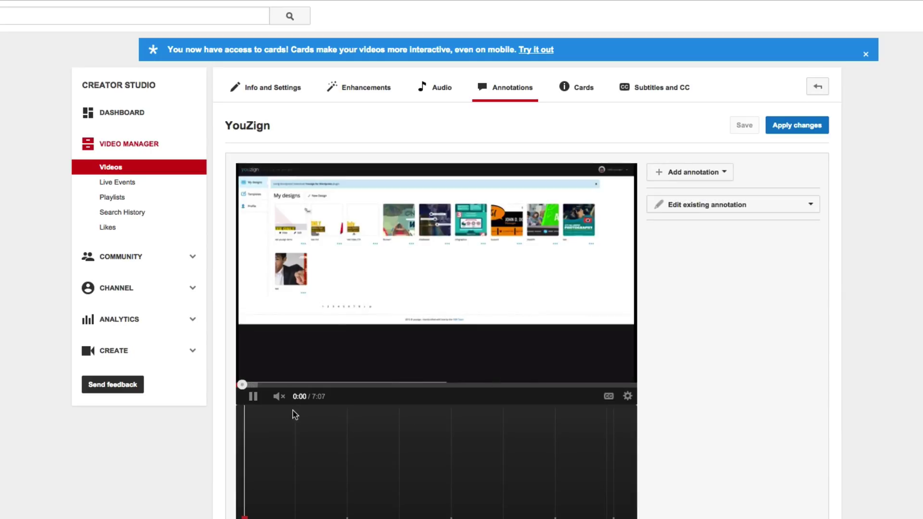
left_click(253, 396)
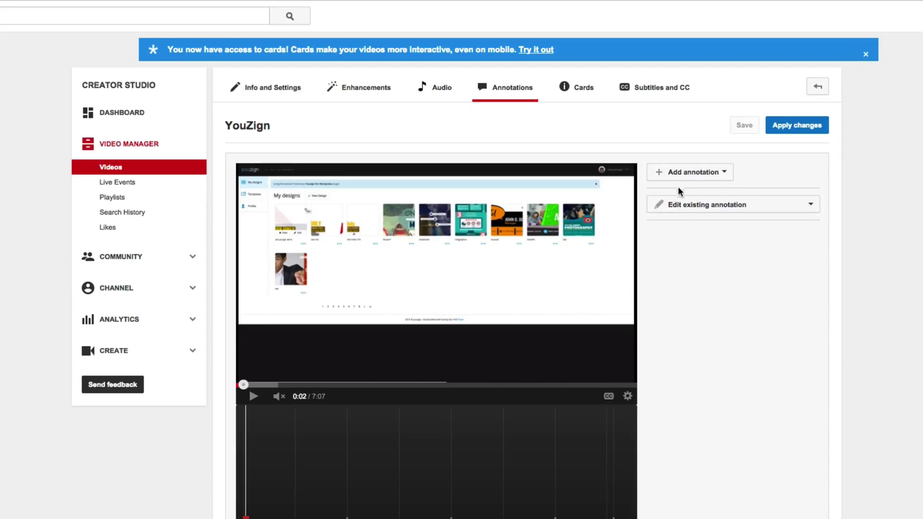
left_click(575, 86)
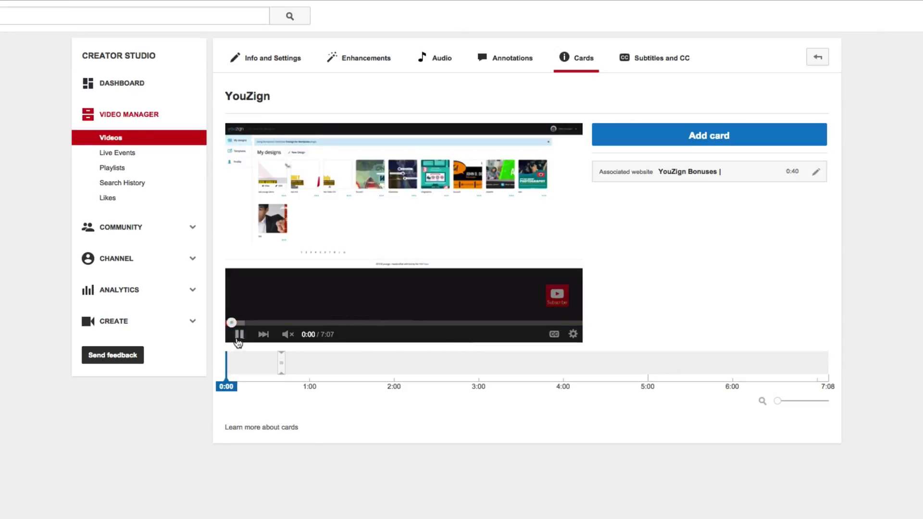
left_click(240, 337)
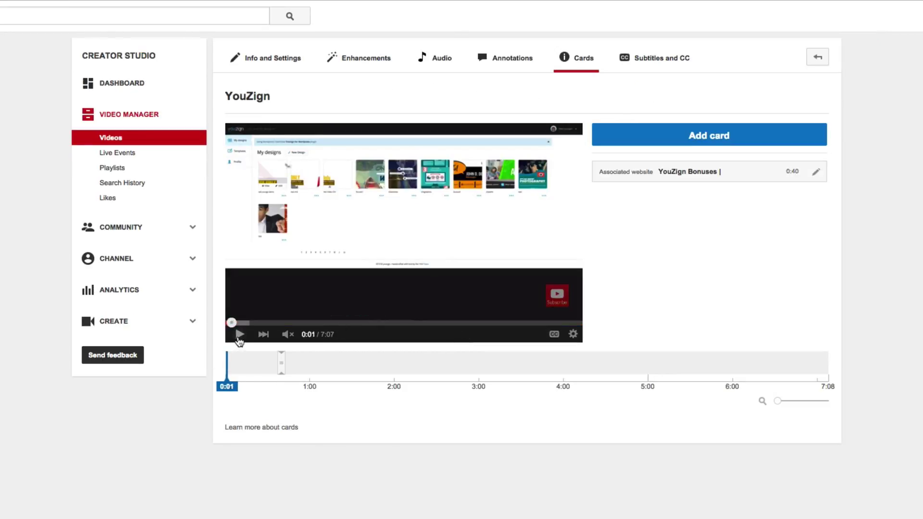